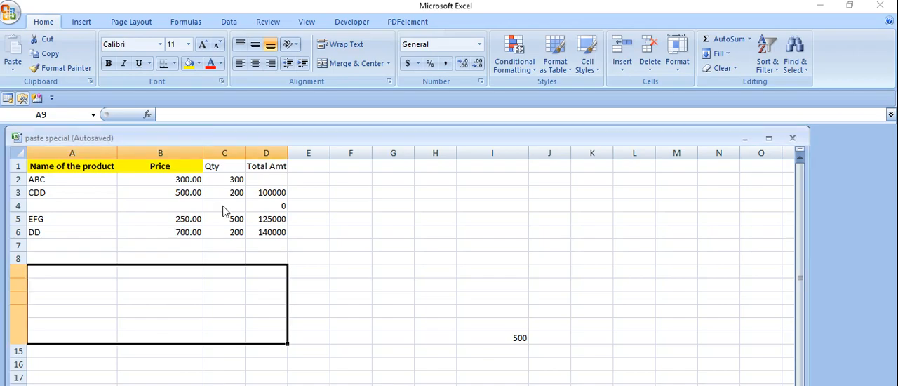
# Copy the product table A1:D6 and paste only its formulas at G1 using Paste Special
pyautogui.click(200, 205)
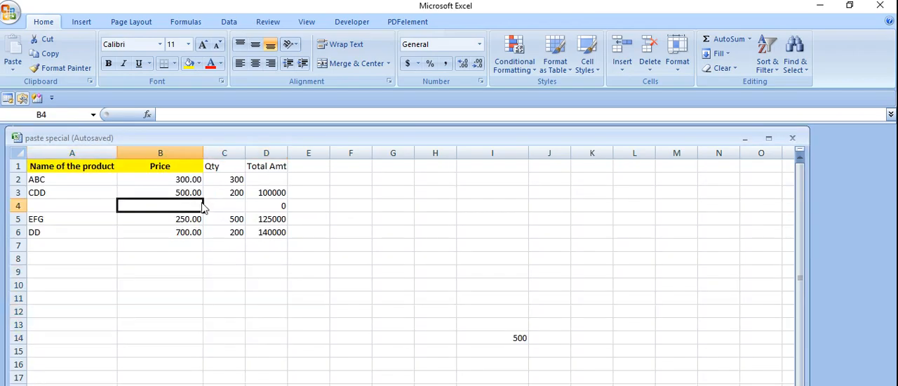
pyautogui.click(101, 170)
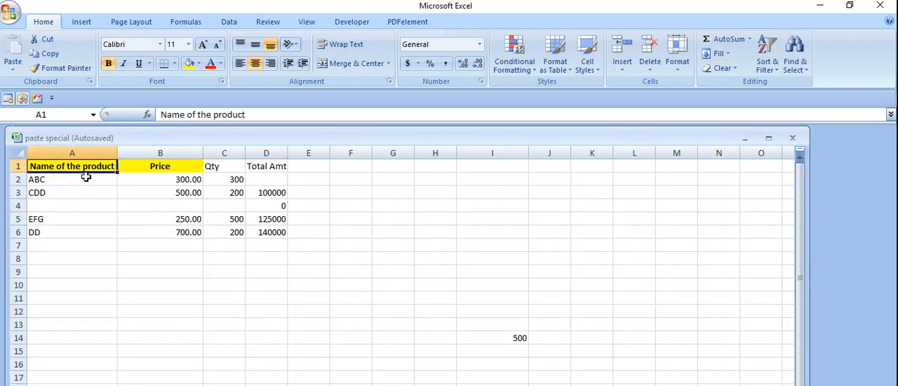
pyautogui.moveTo(80, 168); pyautogui.dragTo(261, 232)
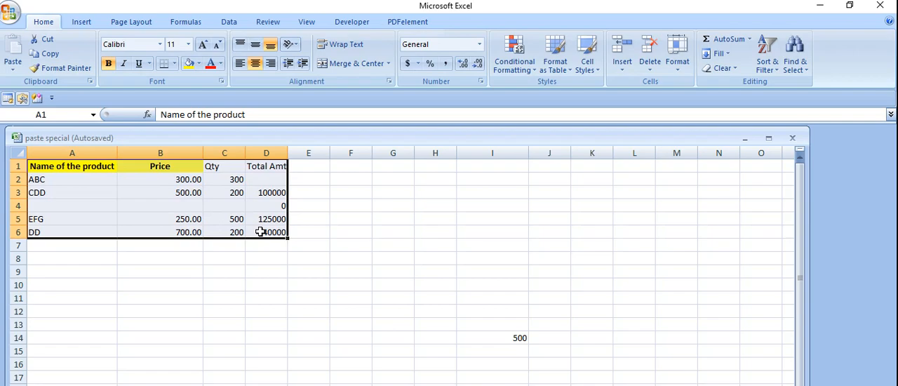
pyautogui.hotkey('ctrl', 'c')
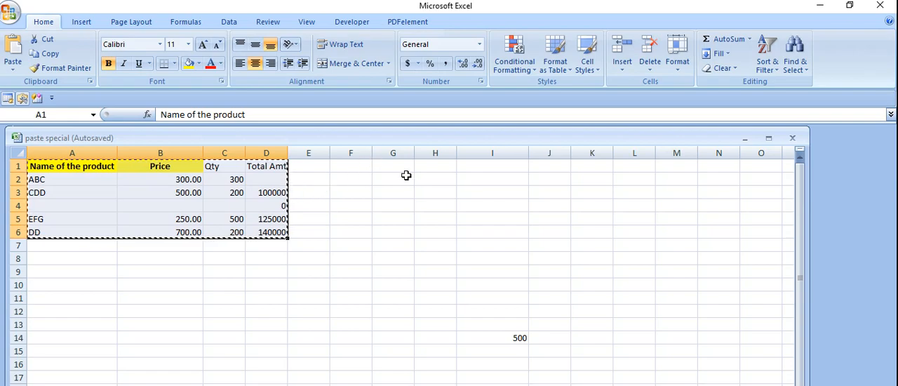
pyautogui.click(387, 165)
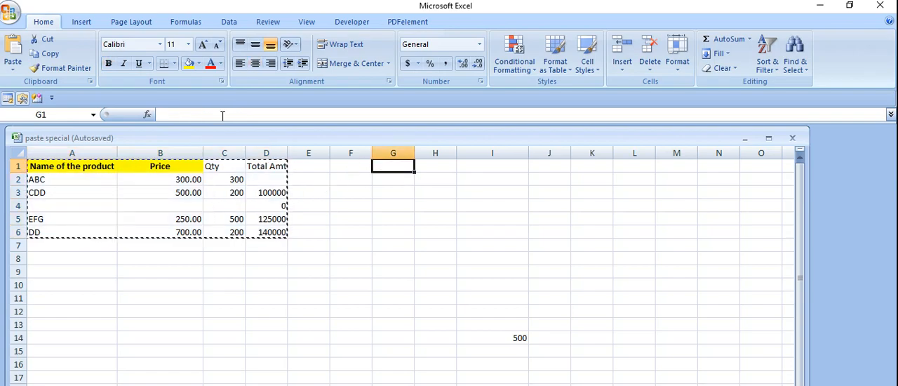
pyautogui.click(11, 71)
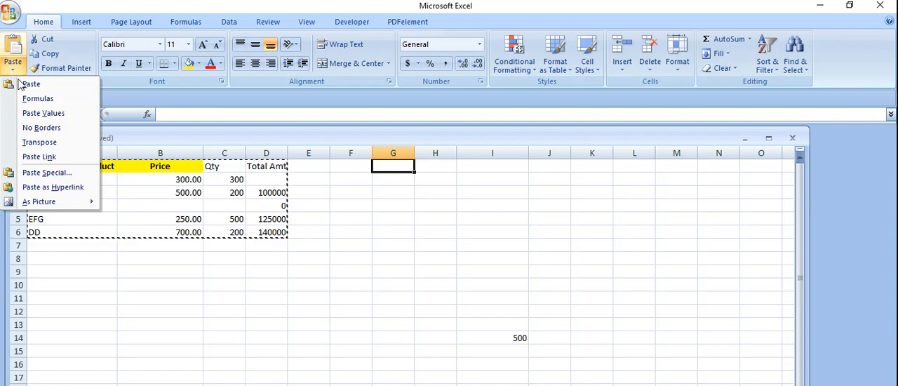
pyautogui.click(50, 175)
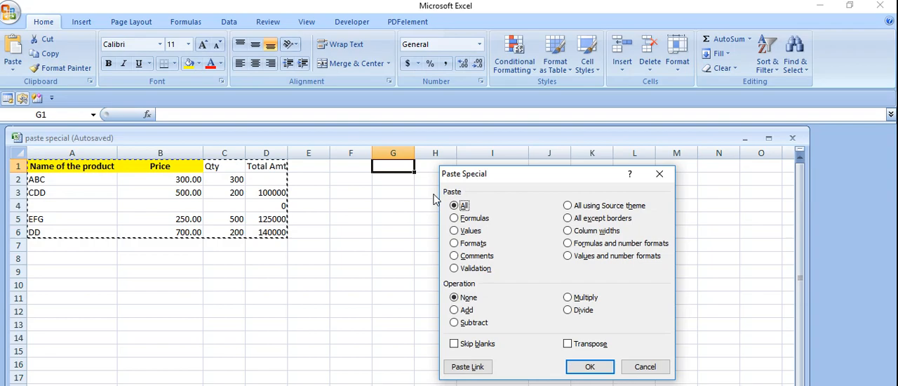
pyautogui.click(469, 222)
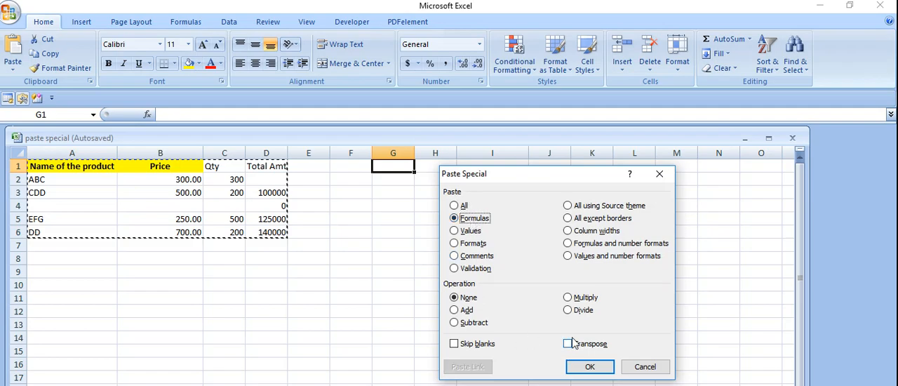
pyautogui.click(590, 366)
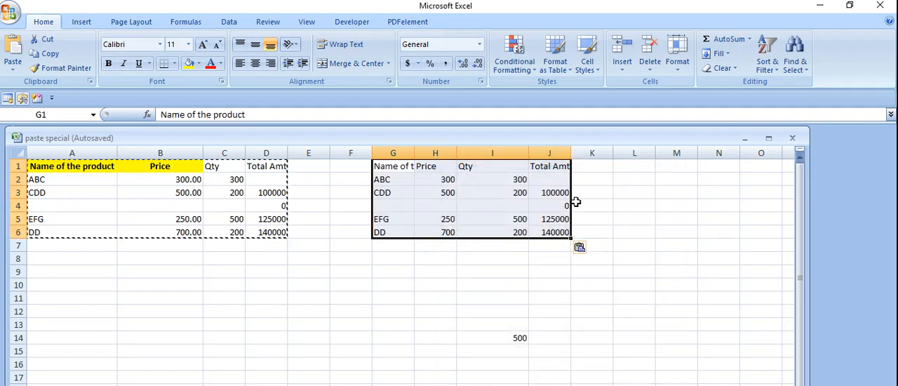
# Examine the Total Amt cells of the table pasted at G1 to see whether they hold formulas, including the references in J3
pyautogui.click(559, 196)
pyautogui.click(555, 168)
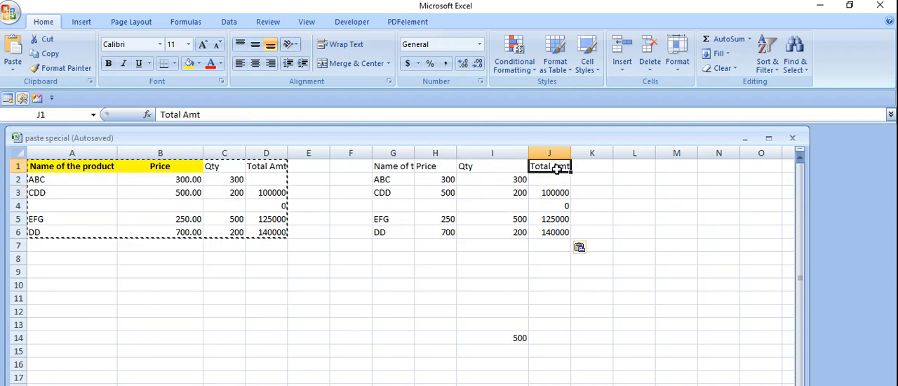
pyautogui.click(556, 192)
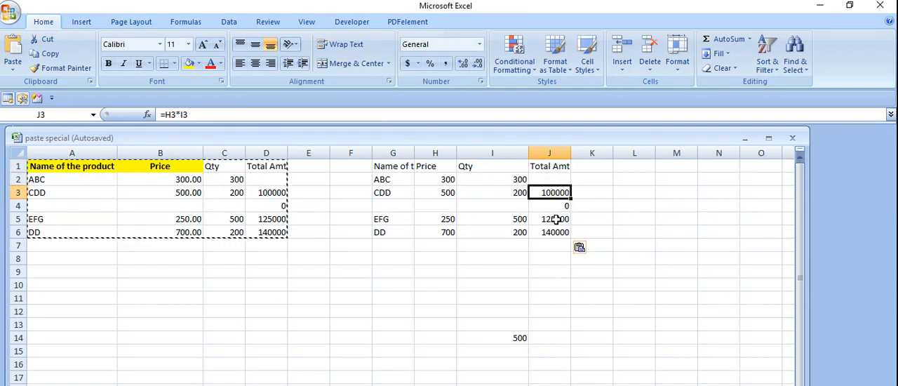
pyautogui.click(556, 208)
pyautogui.click(554, 219)
pyautogui.click(557, 231)
pyautogui.click(550, 193)
pyautogui.click(516, 178)
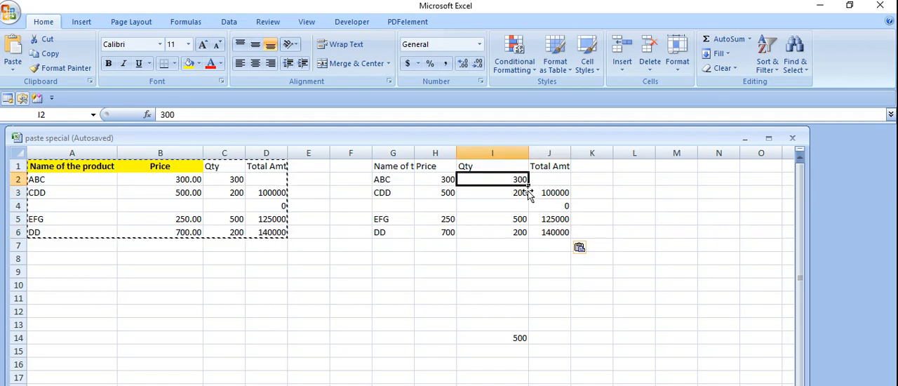
pyautogui.click(552, 195)
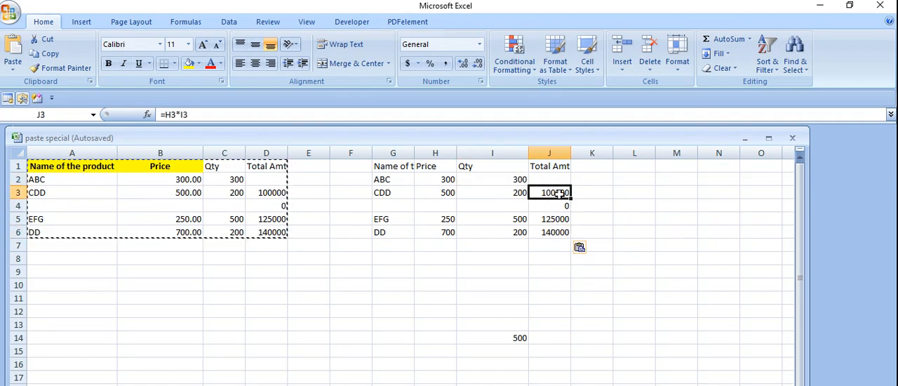
pyautogui.click(205, 114)
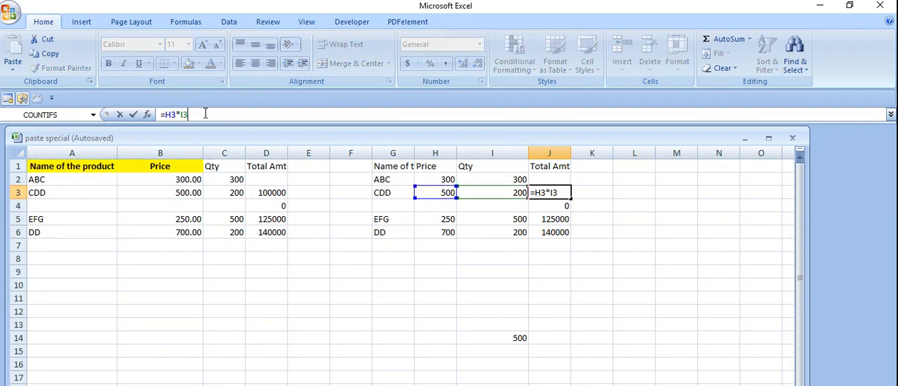
pyautogui.click(449, 271)
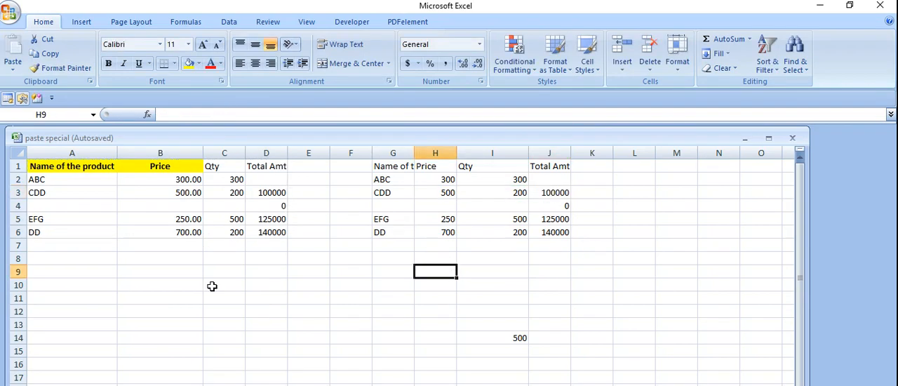
# Copy the product table A1:D6 again and paste only its values at A10 using Paste Special
pyautogui.moveTo(52, 167); pyautogui.dragTo(263, 230)
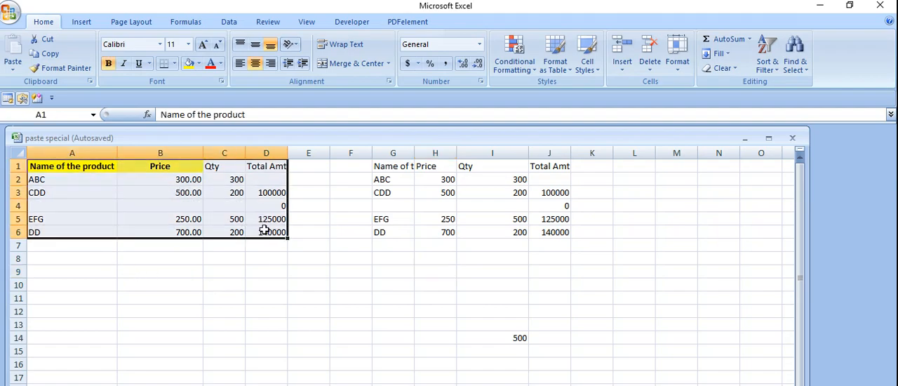
pyautogui.hotkey('ctrl', 'c')
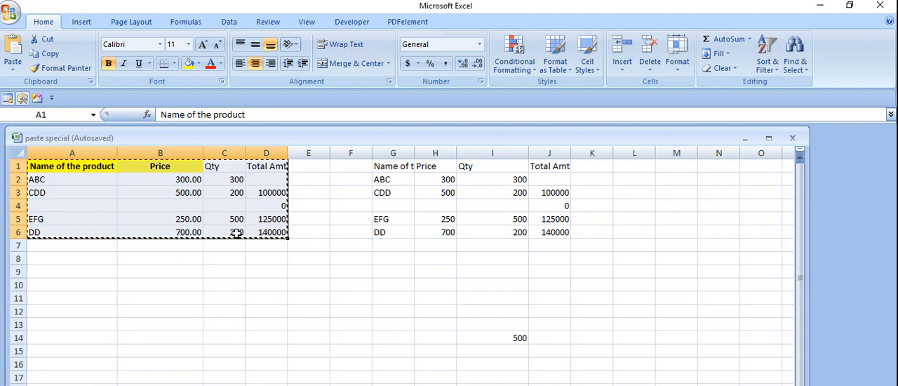
pyautogui.click(45, 284)
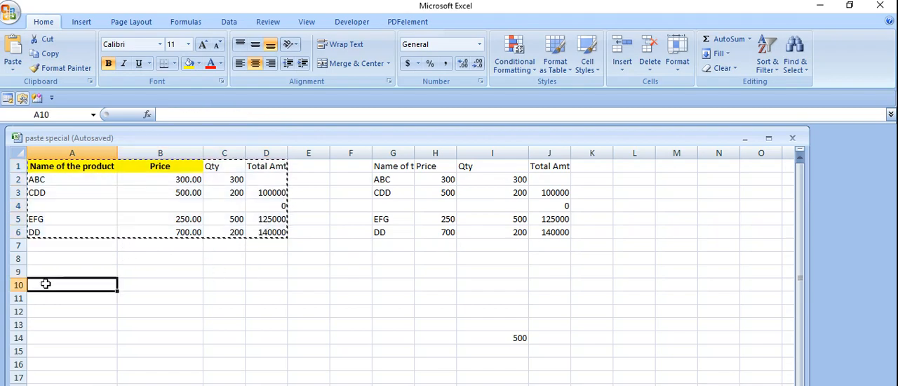
pyautogui.click(16, 67)
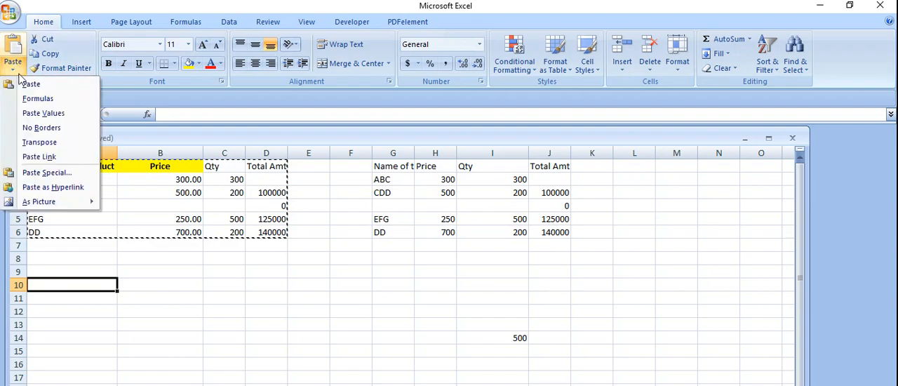
pyautogui.click(44, 172)
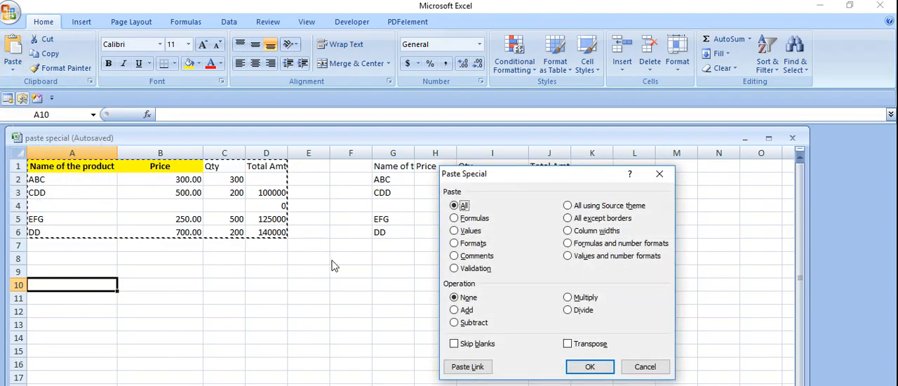
pyautogui.click(468, 233)
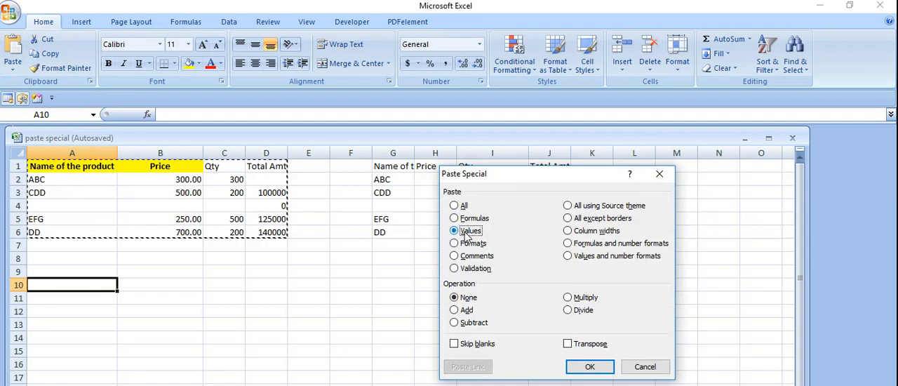
pyautogui.click(579, 367)
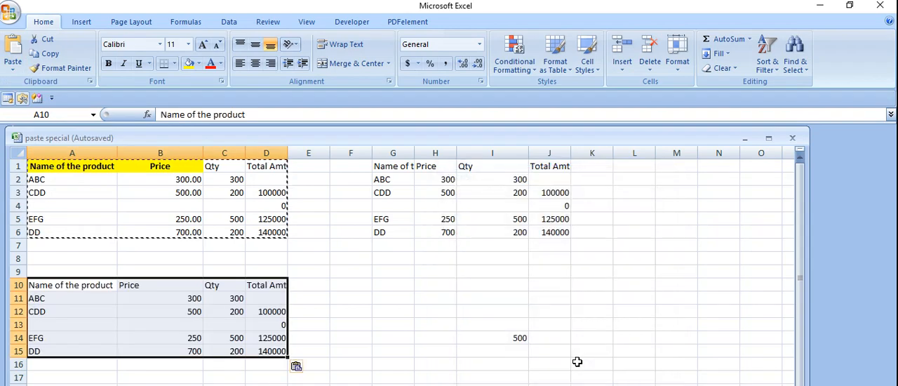
# Compare the Total Amt cells of the values-only table at A10 with the formula in J3
pyautogui.click(270, 313)
pyautogui.click(184, 289)
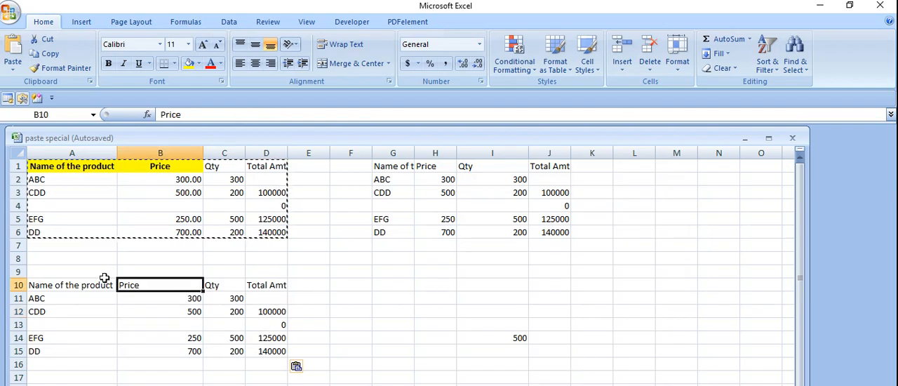
pyautogui.click(273, 313)
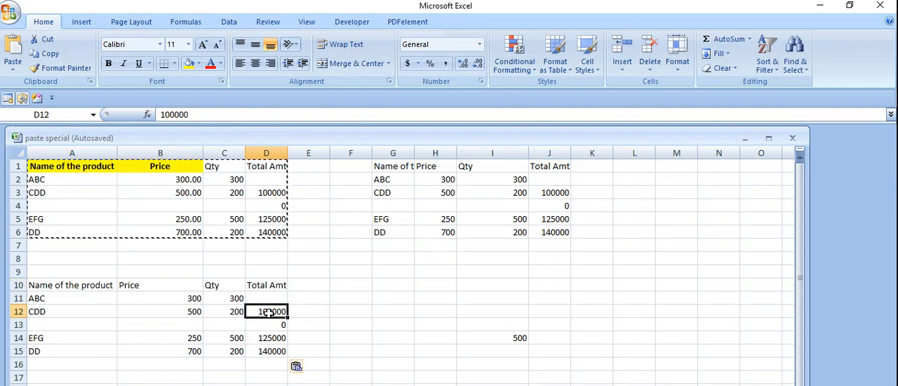
pyautogui.moveTo(269, 345); pyautogui.dragTo(269, 337)
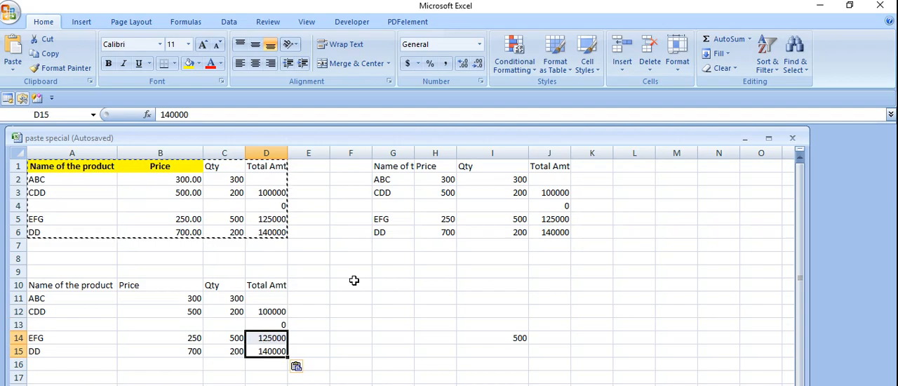
pyautogui.click(559, 202)
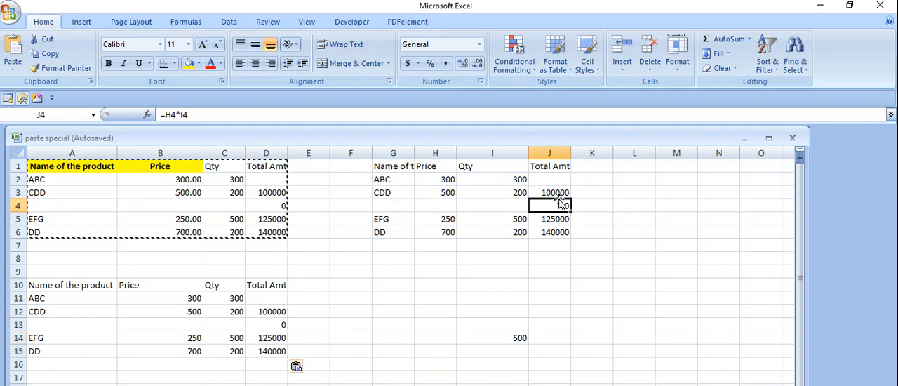
pyautogui.click(559, 191)
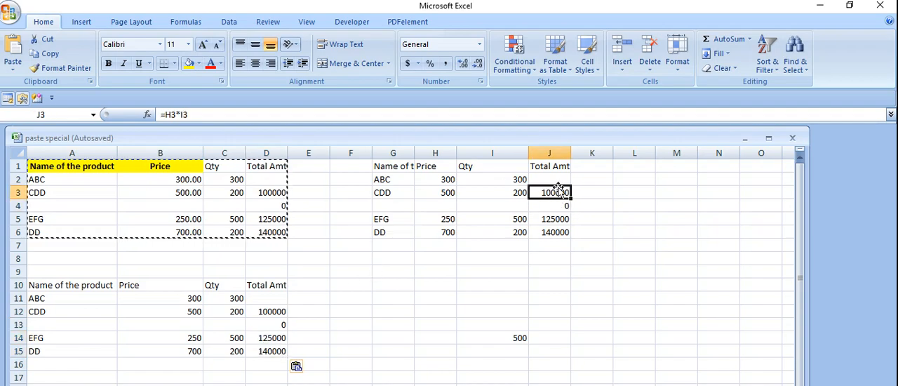
pyautogui.click(205, 114)
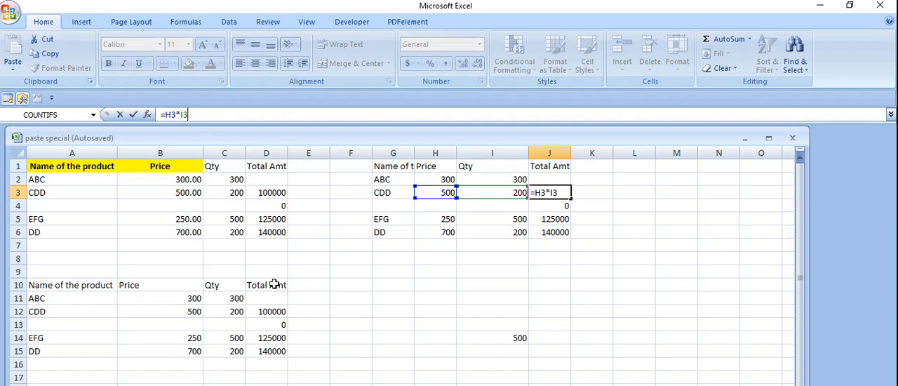
pyautogui.click(263, 310)
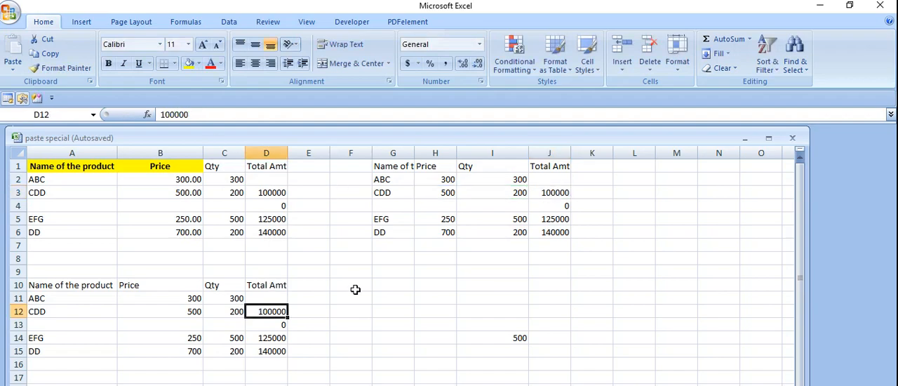
# Compare the header of the table pasted at G1 with the formatted header cells A1 and B1 of the original table
pyautogui.click(402, 166)
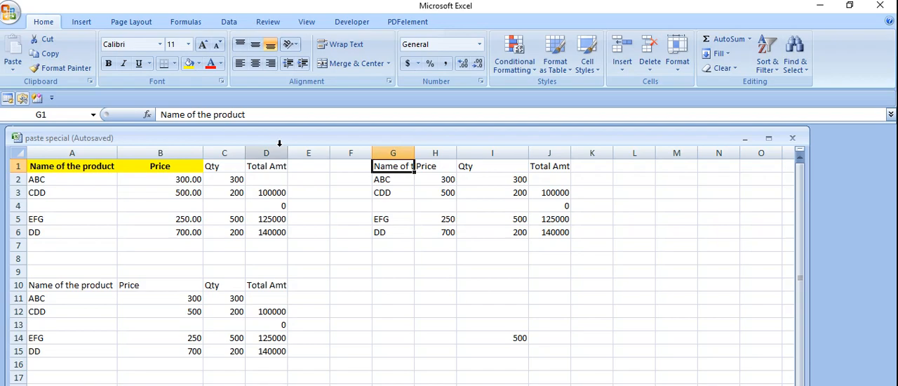
pyautogui.click(101, 164)
pyautogui.click(144, 168)
pyautogui.click(100, 162)
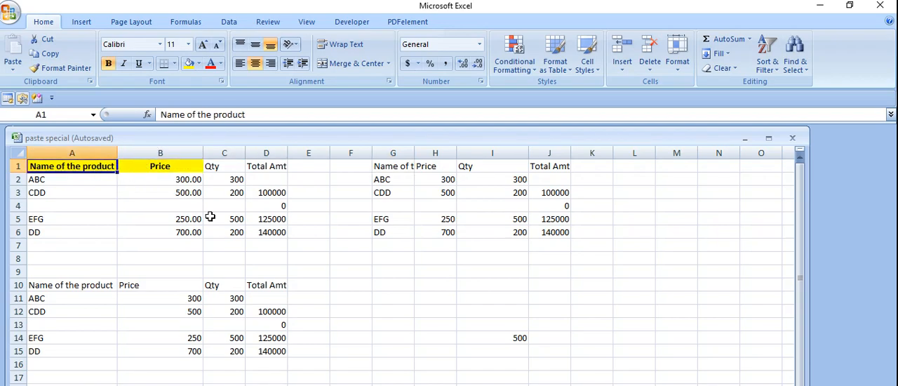
pyautogui.click(366, 297)
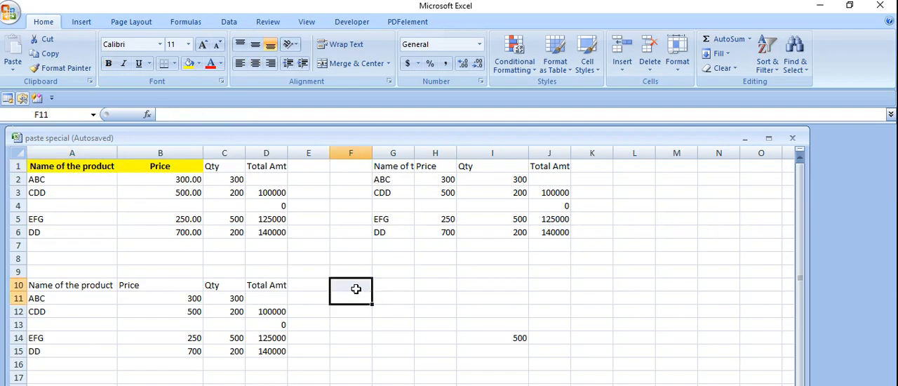
pyautogui.click(362, 288)
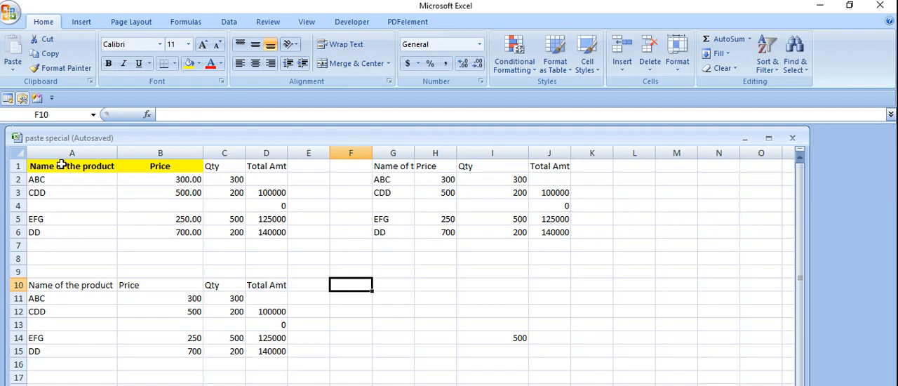
# Copy the product table A1:D6 and paste it at F10 using Paste Special with the Add operation
pyautogui.moveTo(42, 164); pyautogui.dragTo(257, 231)
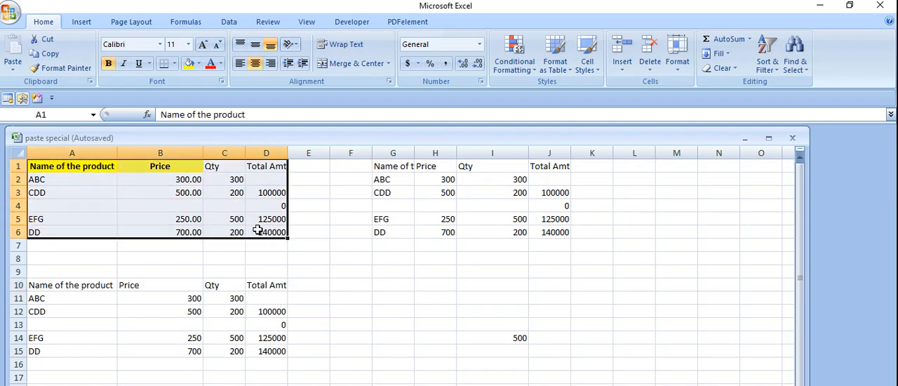
pyautogui.hotkey('ctrl', 'c')
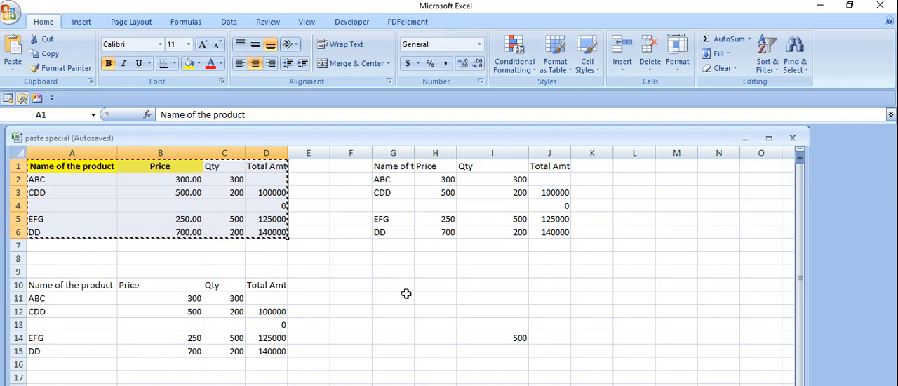
pyautogui.click(517, 338)
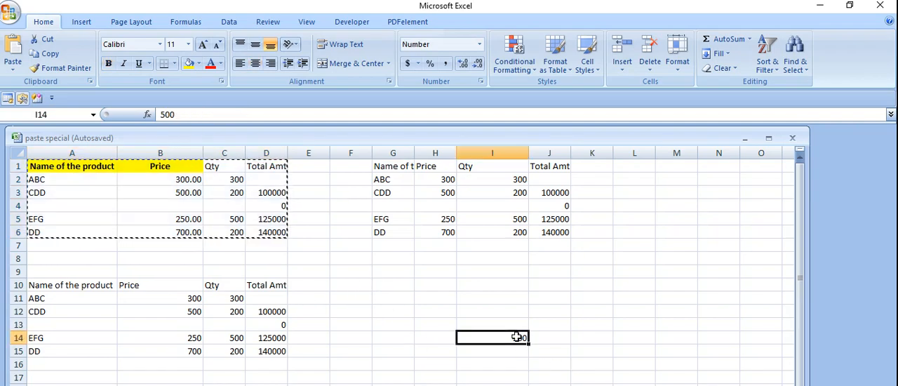
pyautogui.click(350, 283)
pyautogui.click(13, 66)
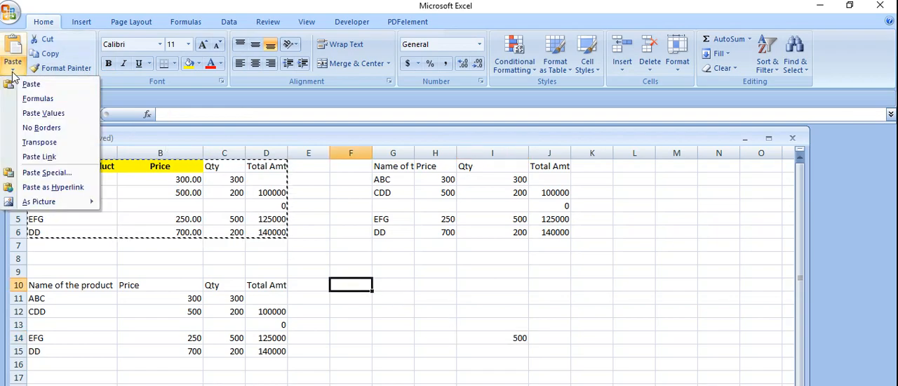
pyautogui.click(50, 176)
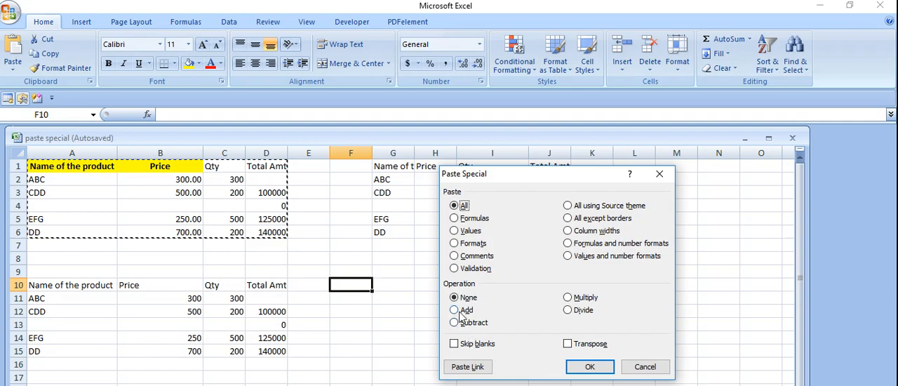
pyautogui.click(461, 313)
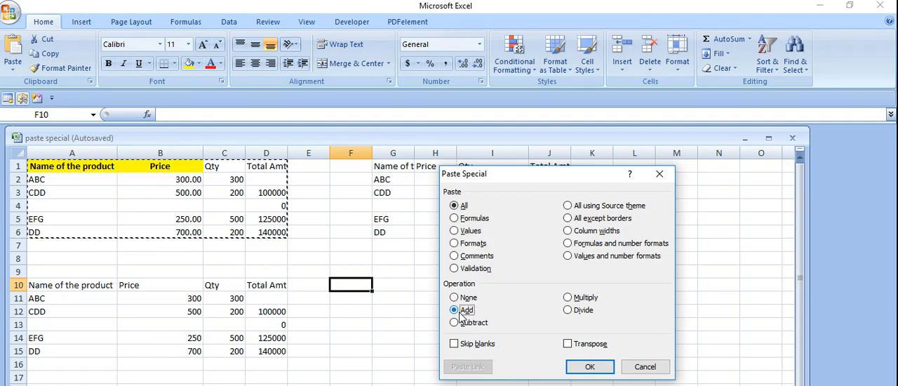
pyautogui.click(589, 368)
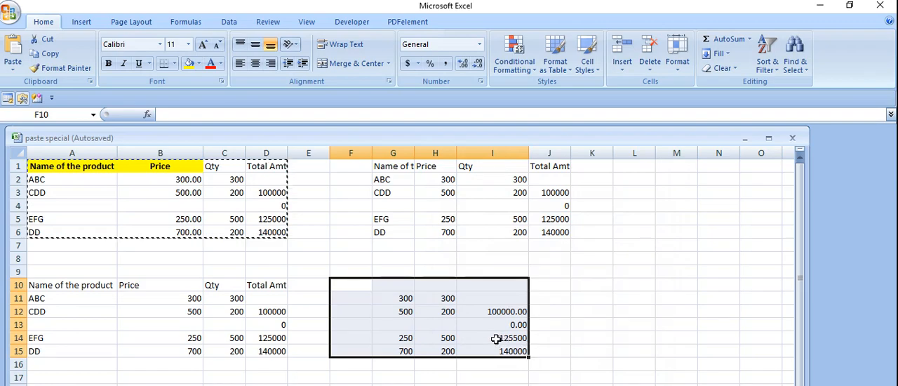
# Compare the added result in I14 with the EFG Total Amt in D14
pyautogui.click(508, 340)
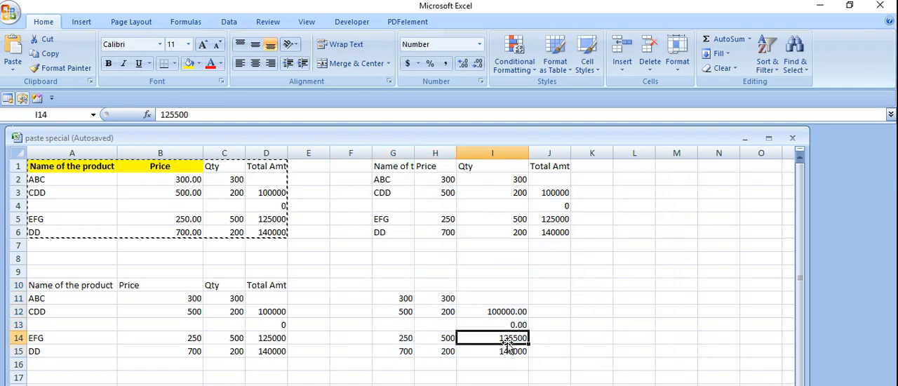
pyautogui.click(259, 340)
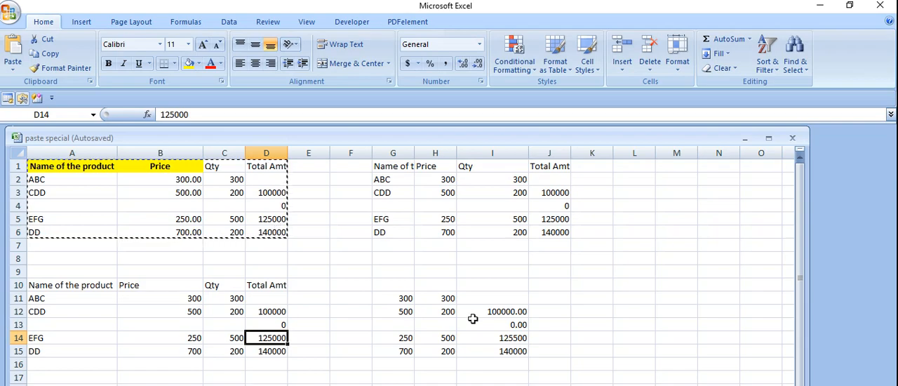
pyautogui.click(516, 338)
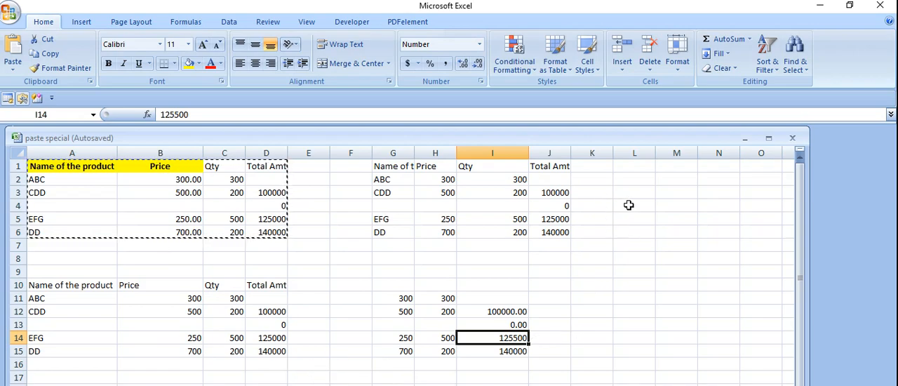
# Paste the copied table transposed at L2 using Paste Special, and fit column L's width to its contents
pyautogui.click(626, 182)
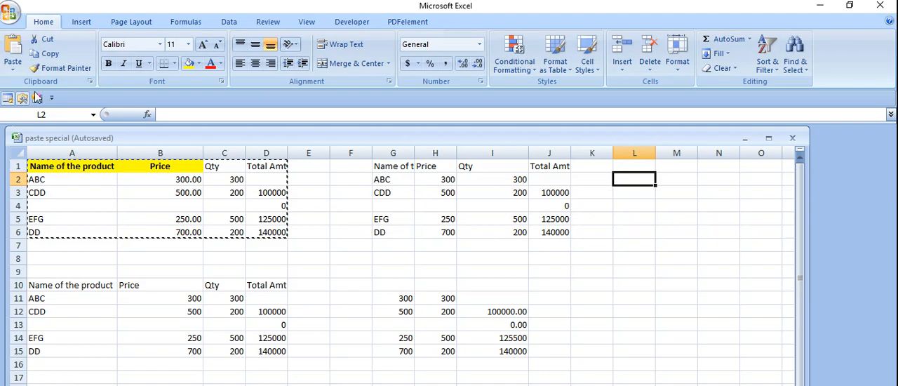
pyautogui.click(13, 66)
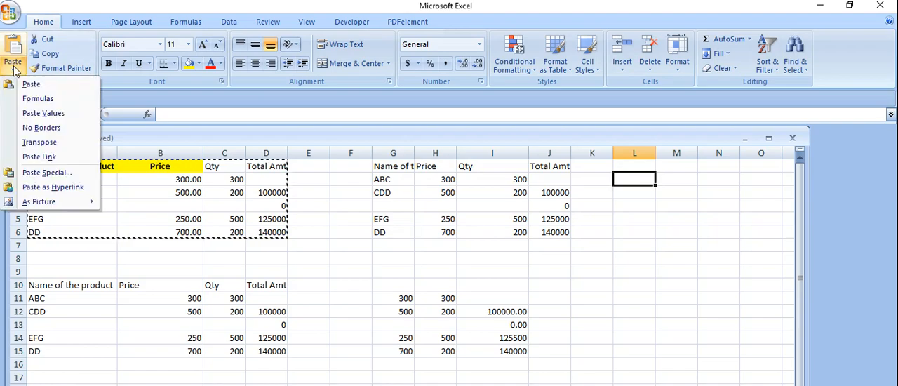
pyautogui.click(42, 172)
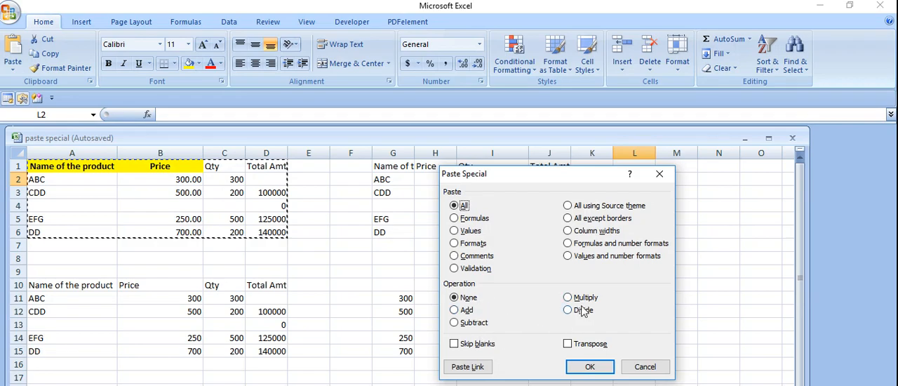
pyautogui.click(569, 344)
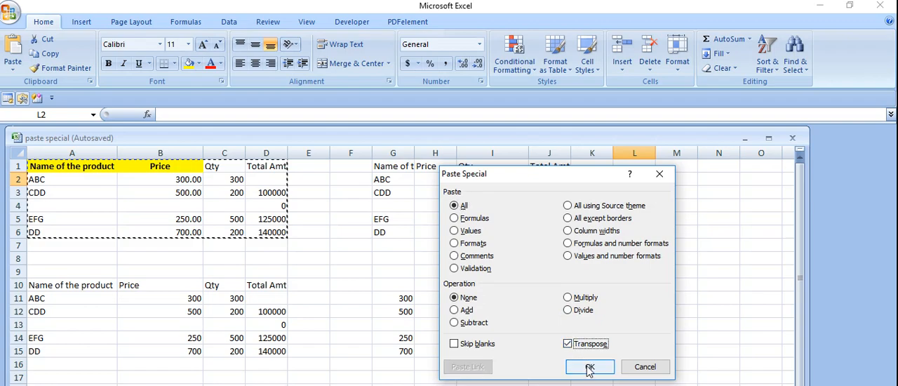
pyautogui.click(589, 366)
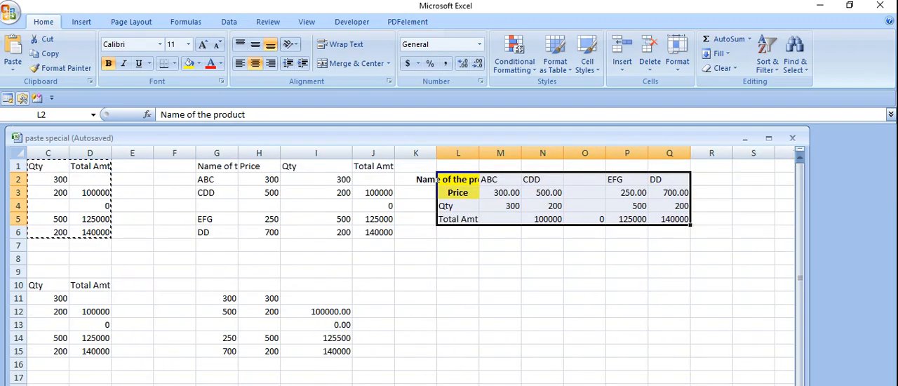
pyautogui.click(754, 385)
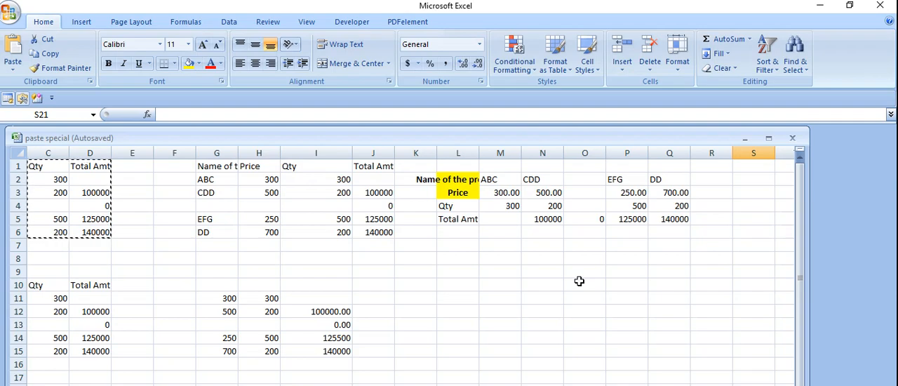
pyautogui.doubleClick(478, 153)
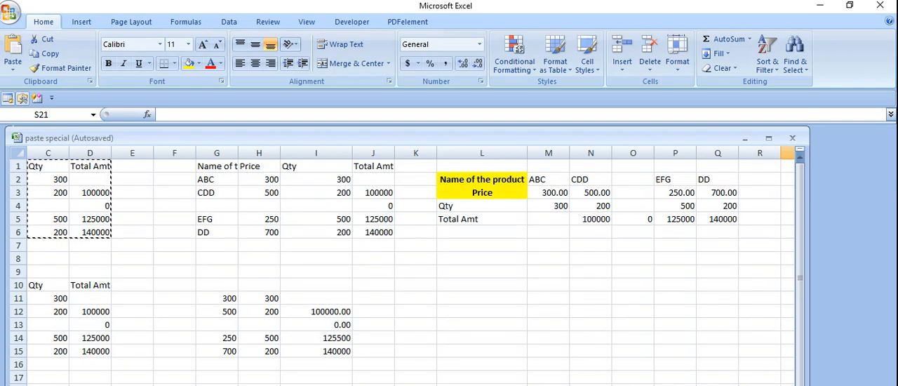
# Paste the copied product table at L9 as links to the original cells using Paste Special's Paste Link
pyautogui.hscroll(-1, 404, 267)
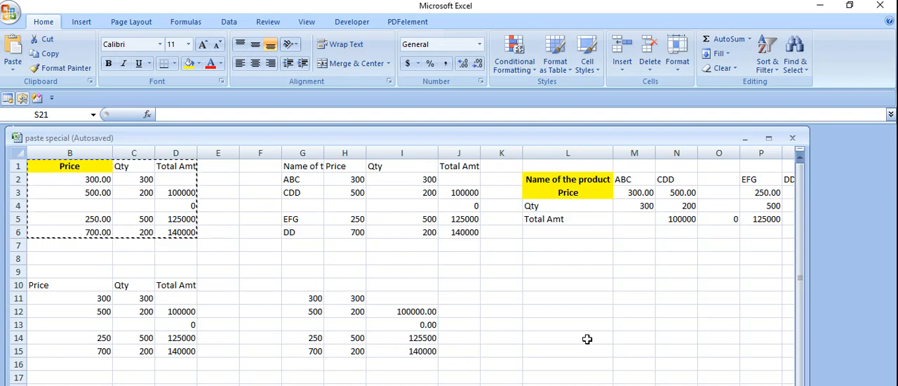
pyautogui.click(561, 275)
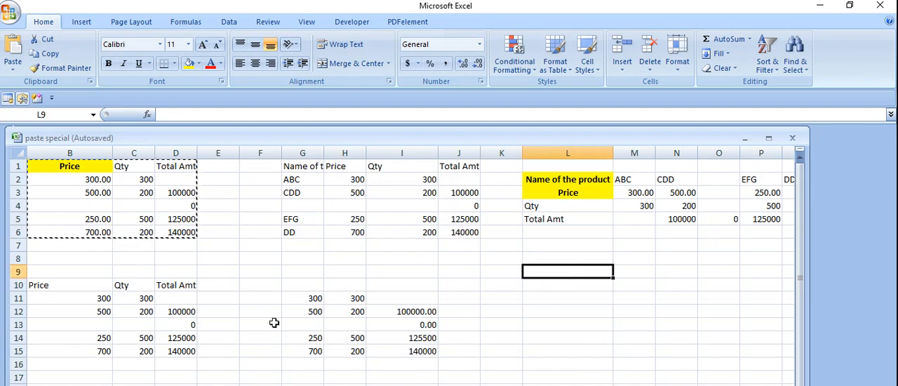
pyautogui.click(13, 65)
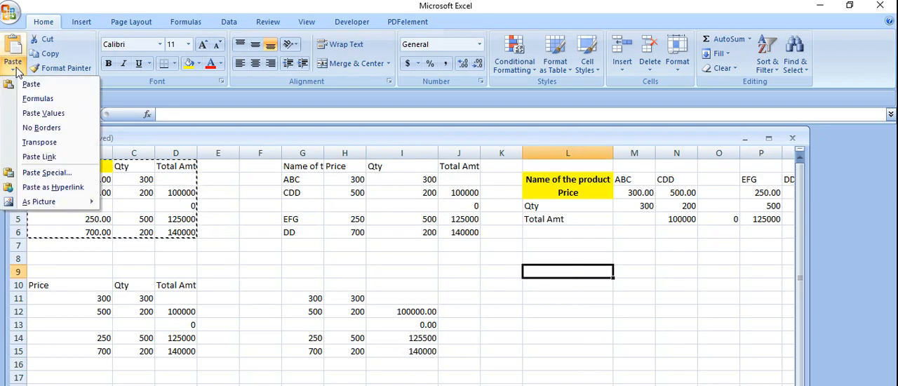
pyautogui.click(46, 172)
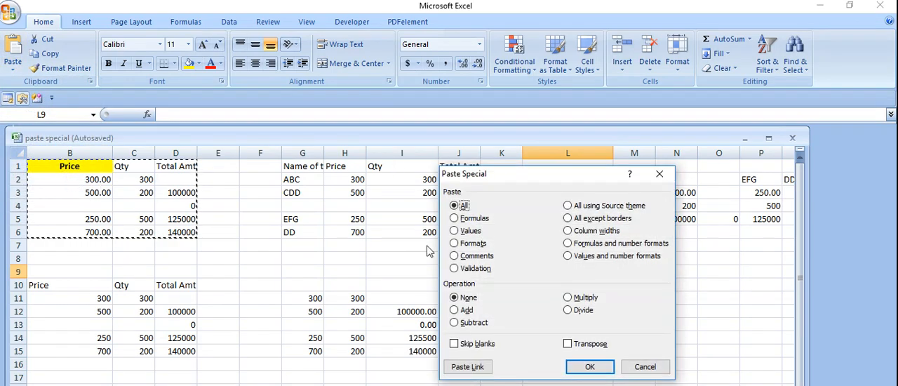
pyautogui.click(467, 367)
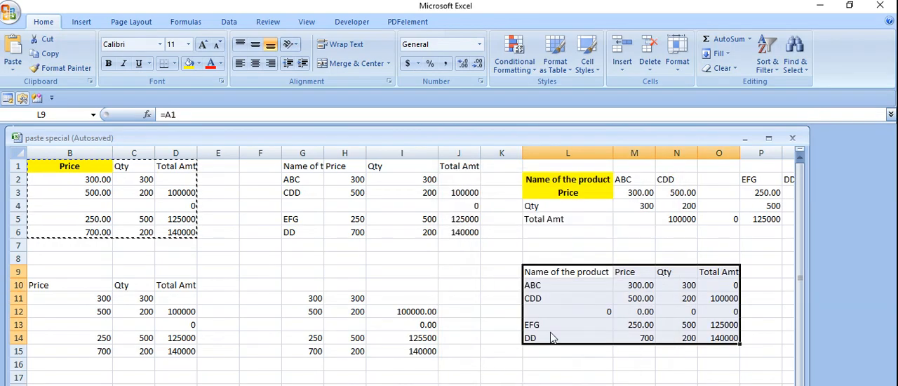
# Examine the cell references in N11 and in row 12 of the linked table at L9
pyautogui.click(694, 297)
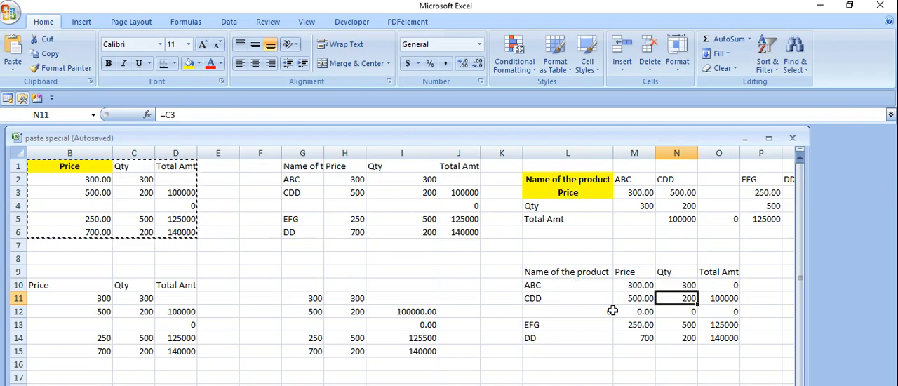
pyautogui.click(642, 309)
pyautogui.click(681, 311)
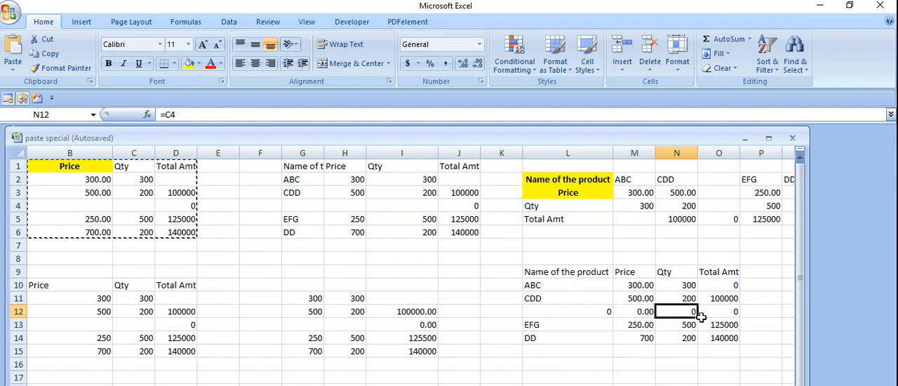
pyautogui.click(703, 311)
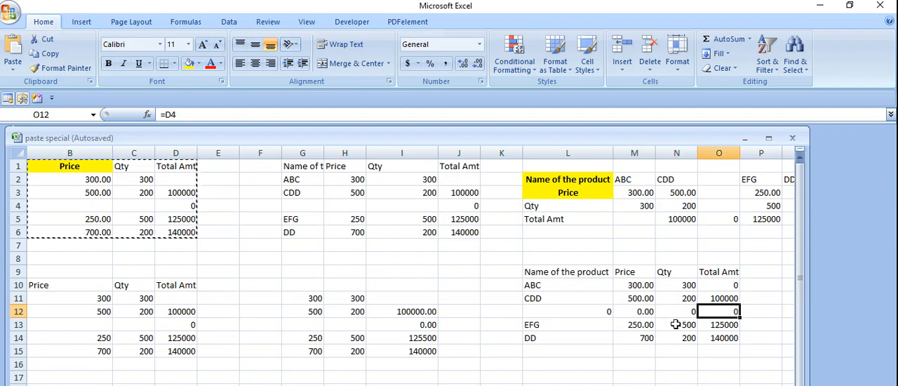
# Replace the CDD Total Amt formula in D3 of the original table with the value 5000
pyautogui.click(181, 193)
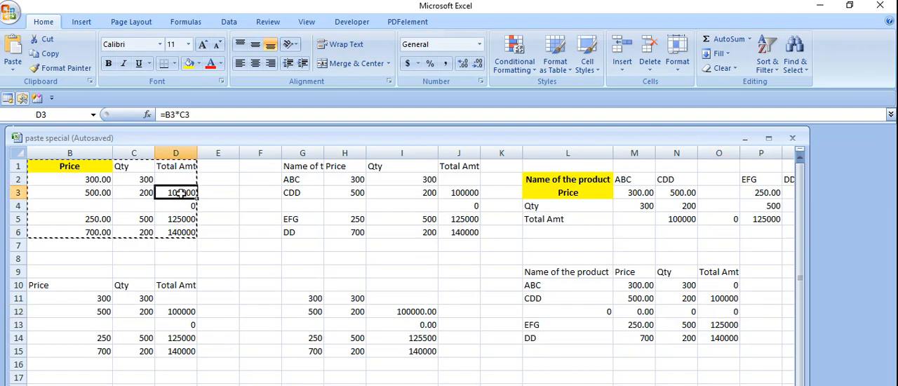
pyautogui.write('5000')
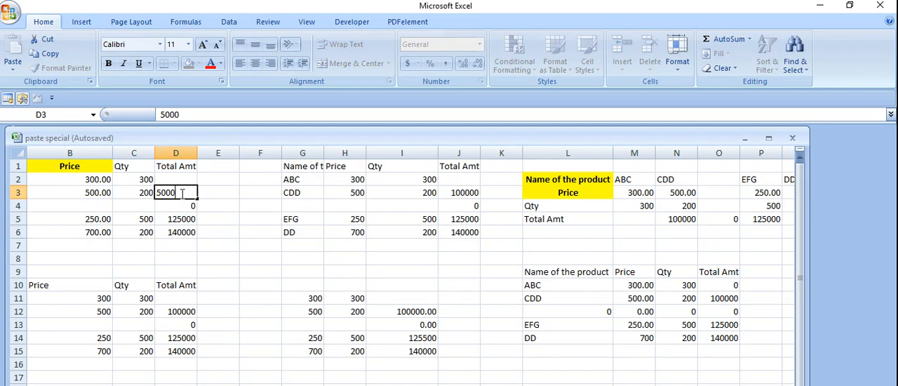
pyautogui.press('Return')
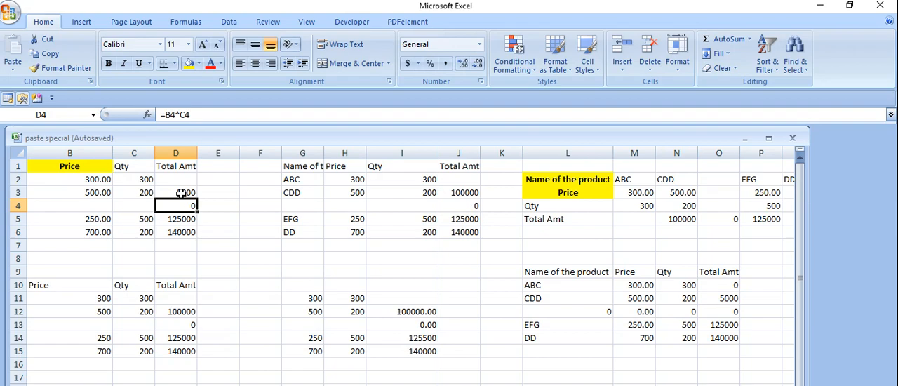
# Open the list of paste options
pyautogui.click(17, 75)
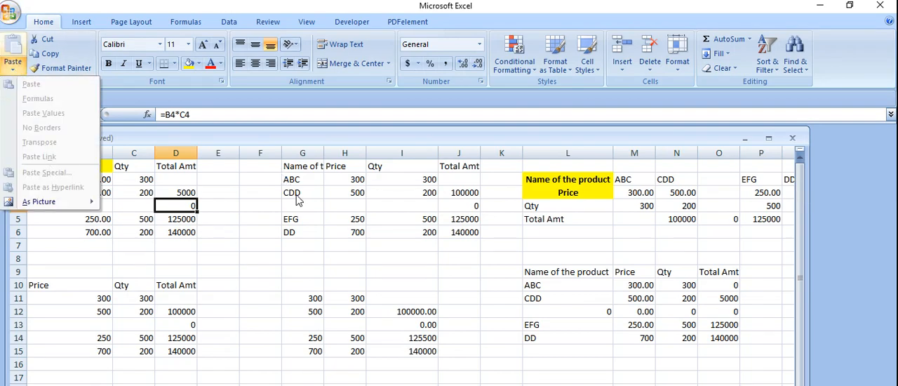